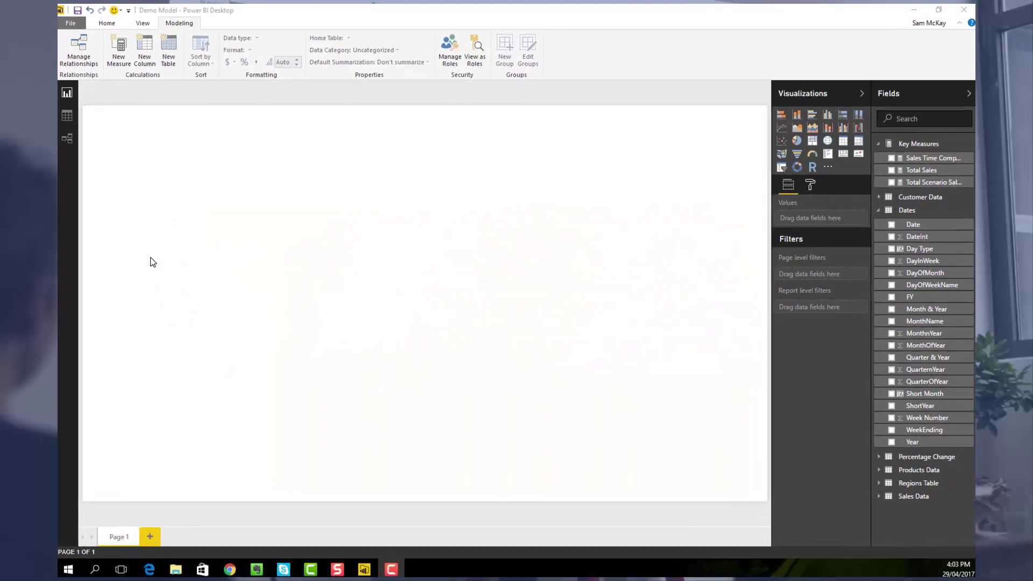
In the model diagram, place the Percentage Change table below Key Measures and point out Sales Data's Total Revenue column.
left_click(60, 137)
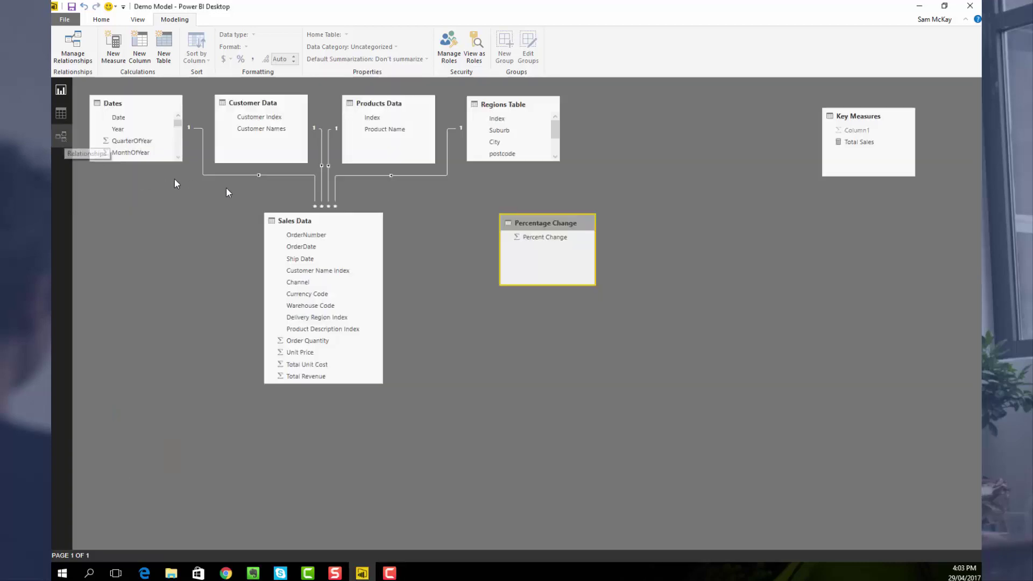
left_click_drag(574, 221, 963, 221)
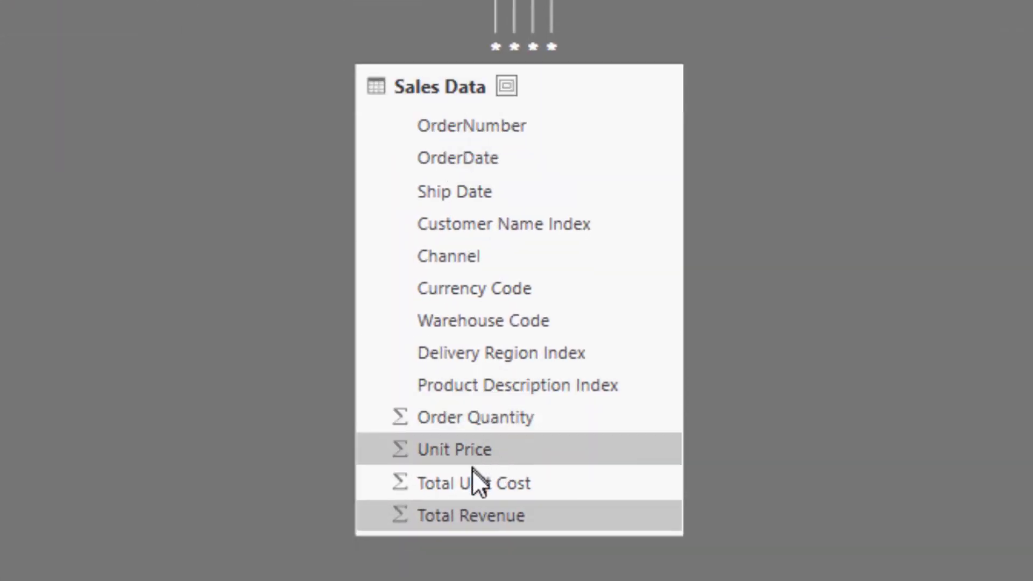
left_click(481, 523)
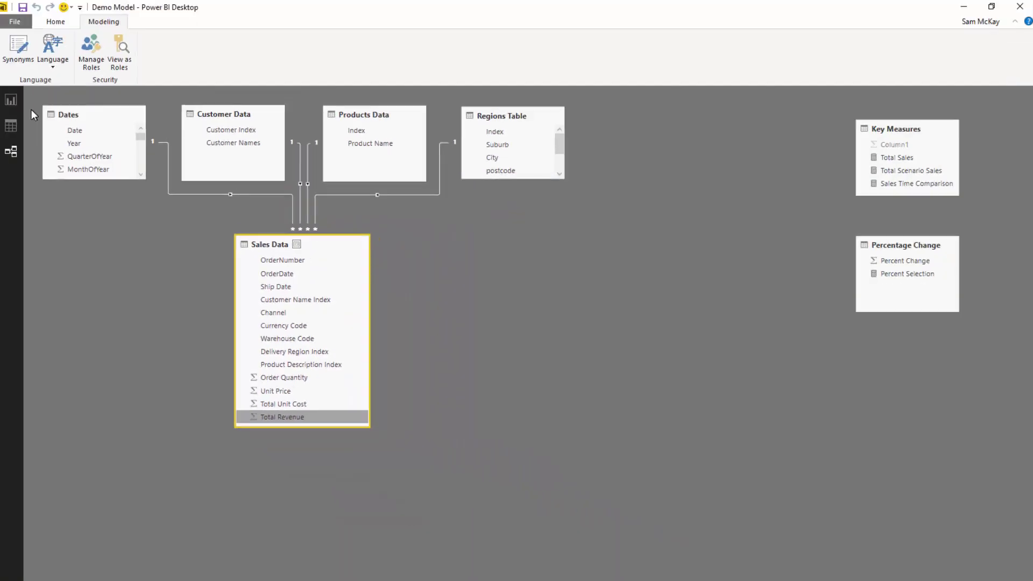
On the report page, add Total Sales as a table visual showing 154,573,140.60 and reposition it.
left_click(11, 100)
left_click_drag(961, 194, 490, 299)
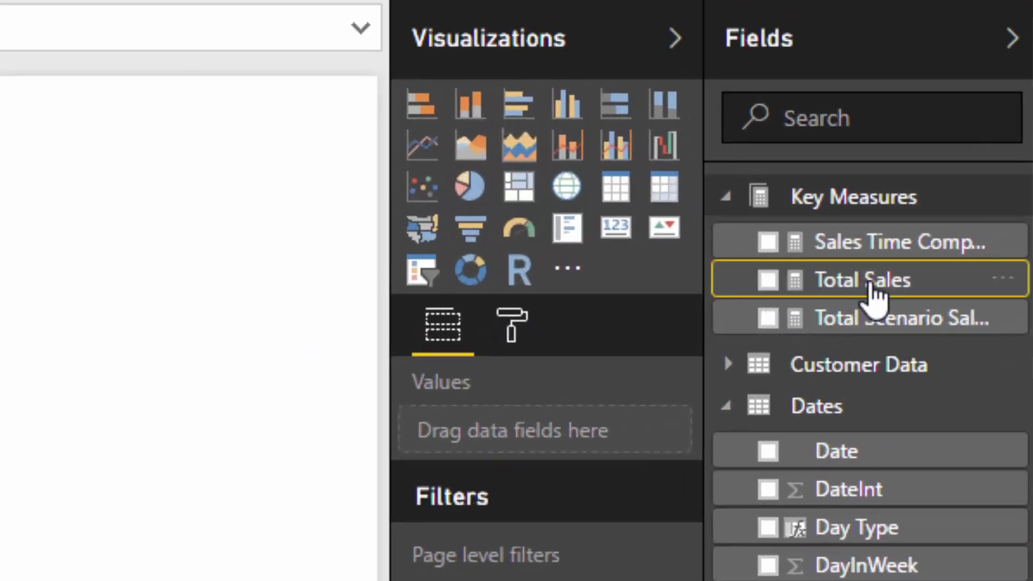
left_click_drag(65, 395, 53, 398)
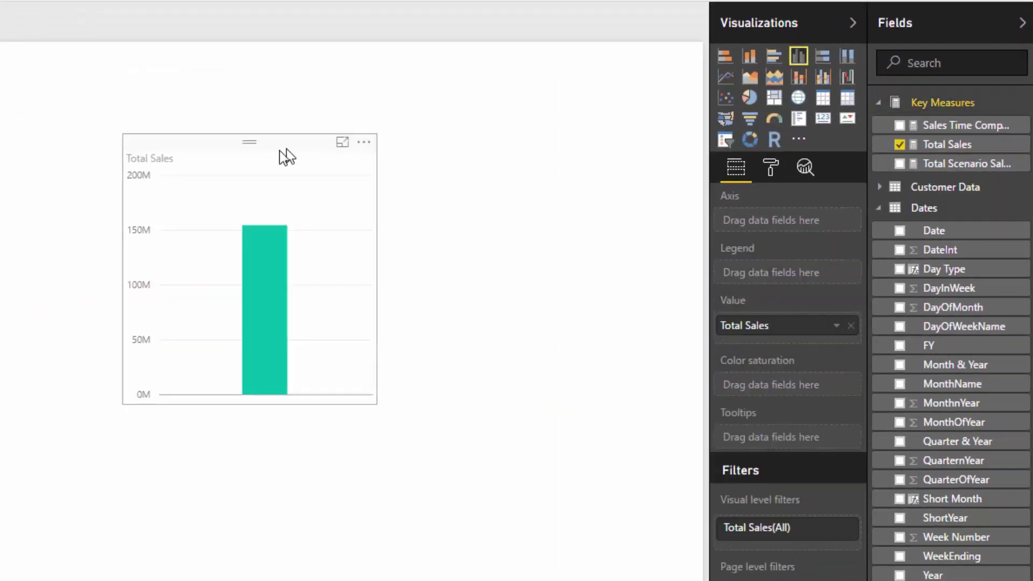
left_click(824, 99)
left_click_drag(282, 250, 253, 271)
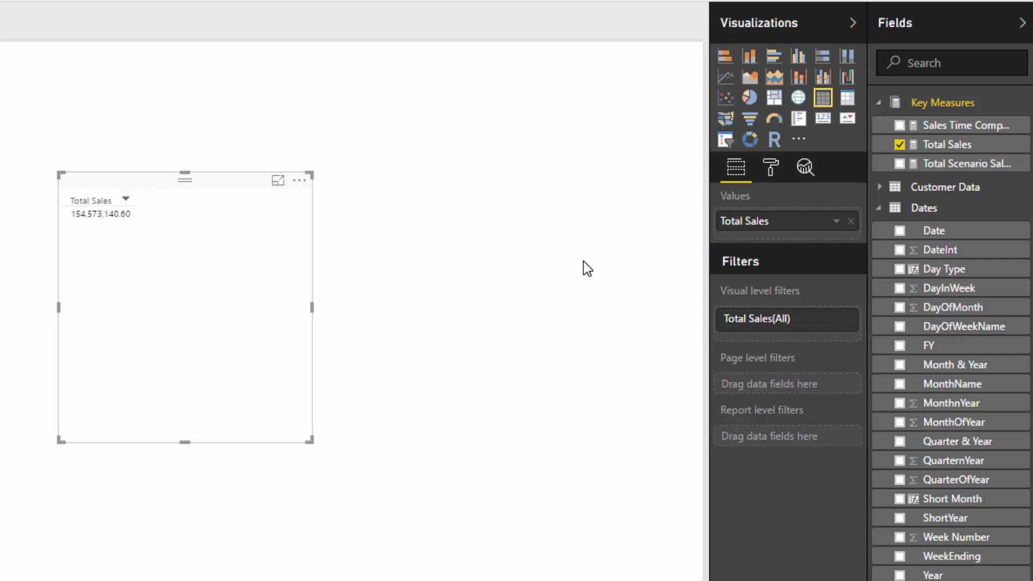
Add Month & Year to the Total Sales table, then move and enlarge the visual.
left_click_drag(966, 374, 820, 225)
left_click_drag(286, 270, 247, 315)
left_click_drag(267, 405, 346, 489)
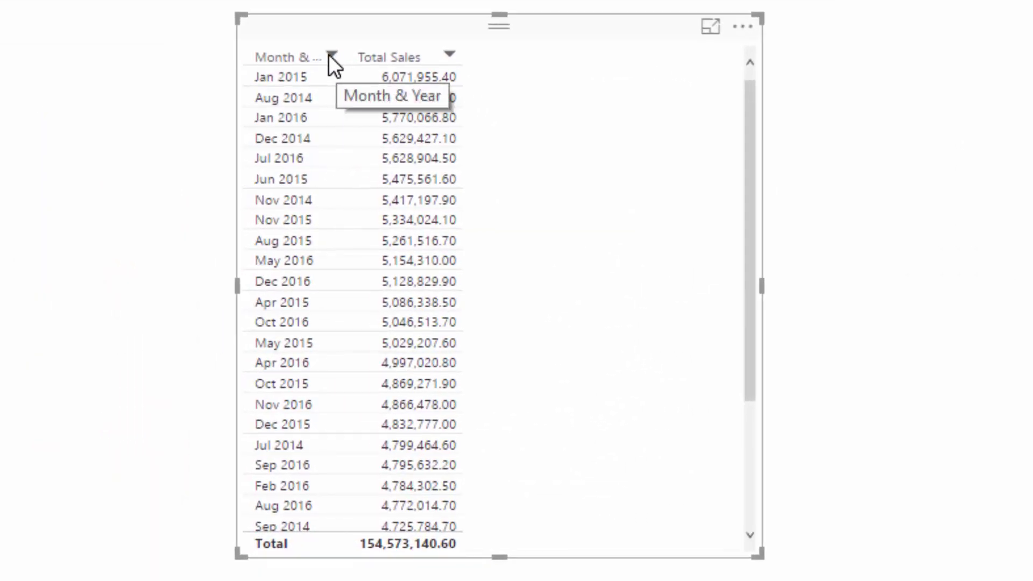
Sort the table by Month & Year ascending so Jun 2014 comes first, and enlarge it further.
left_click(331, 55)
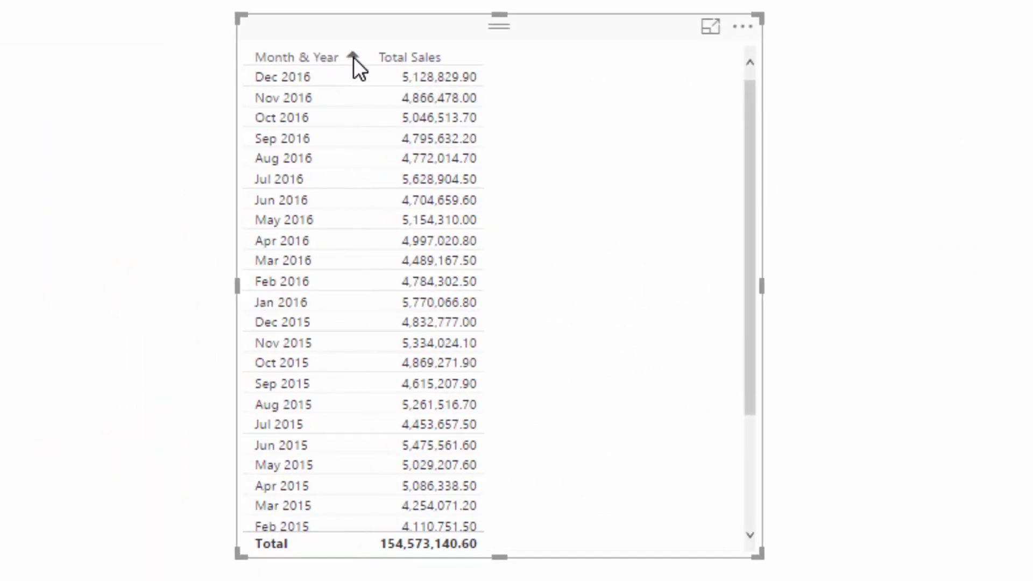
left_click(353, 57)
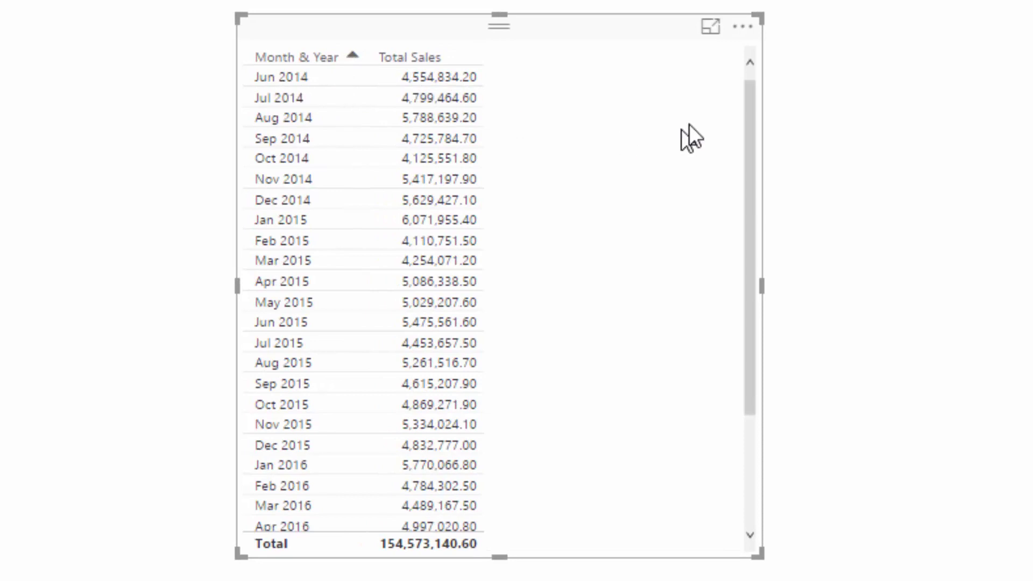
left_click_drag(754, 131, 743, 253)
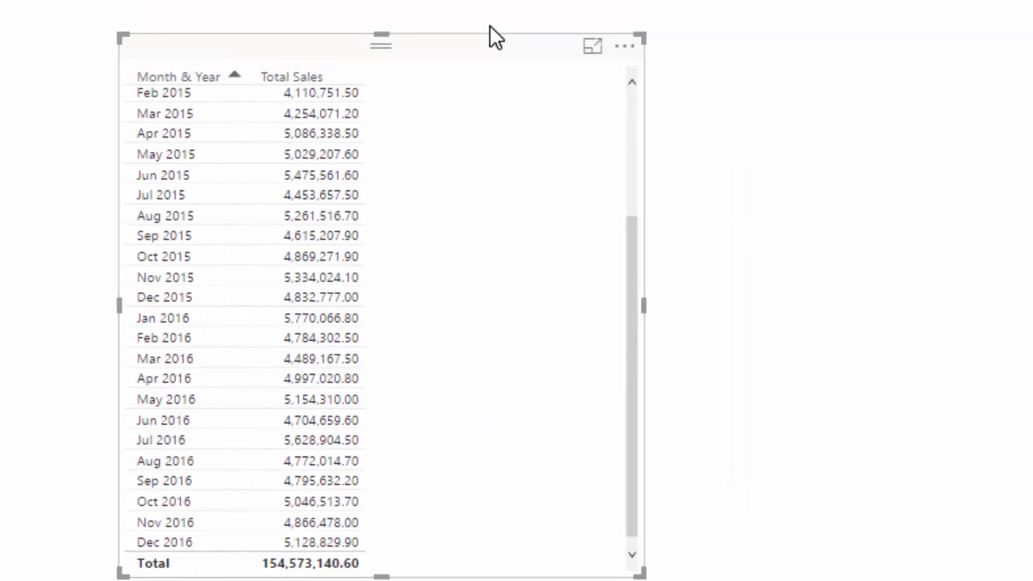
left_click_drag(632, 575, 850, 580)
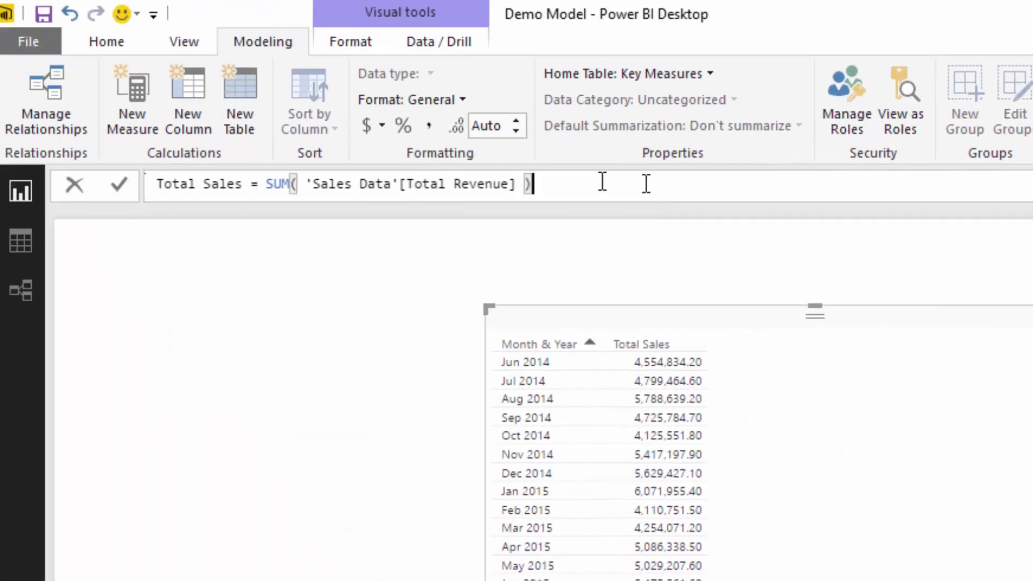
key("ctrl+a")
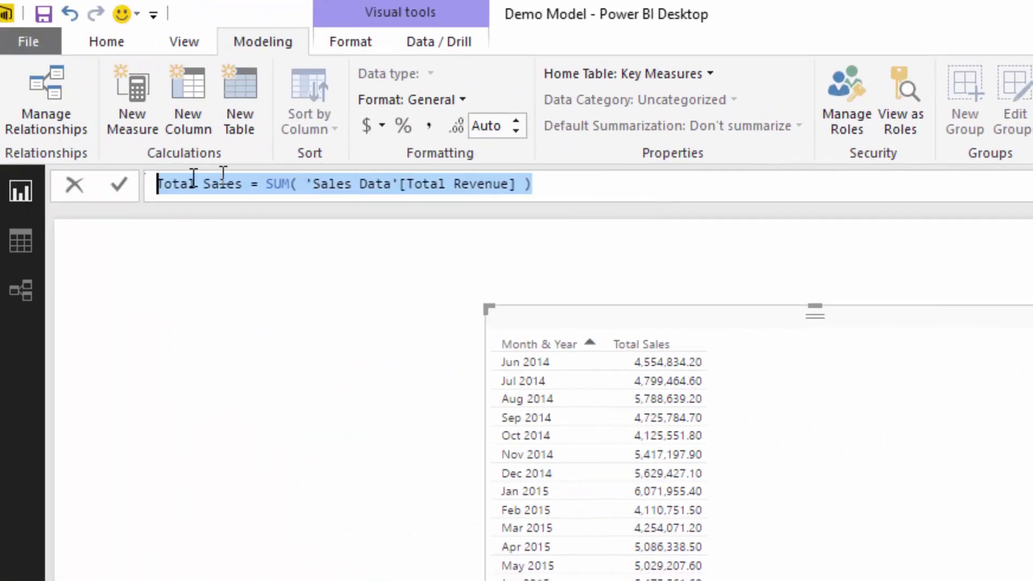
left_click(586, 184)
left_click_drag(478, 184, 265, 184)
left_click(559, 184)
key("Return")
left_click(461, 286)
left_click_drag(841, 323, 859, 331)
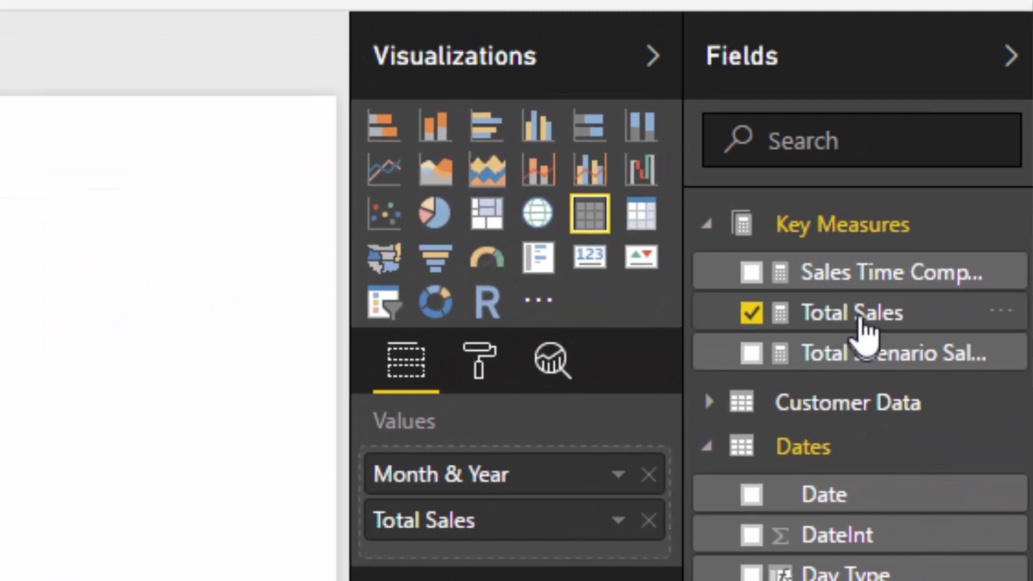
left_click(727, 325)
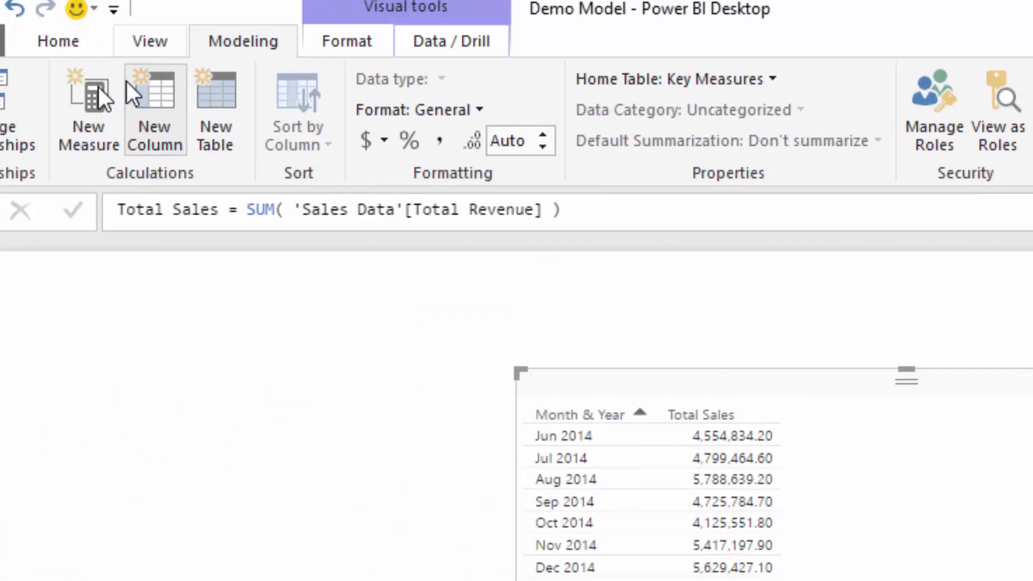
Start a new measure Sales YTD = CALCULATE([Total Sales], in the formula bar.
left_click(98, 107)
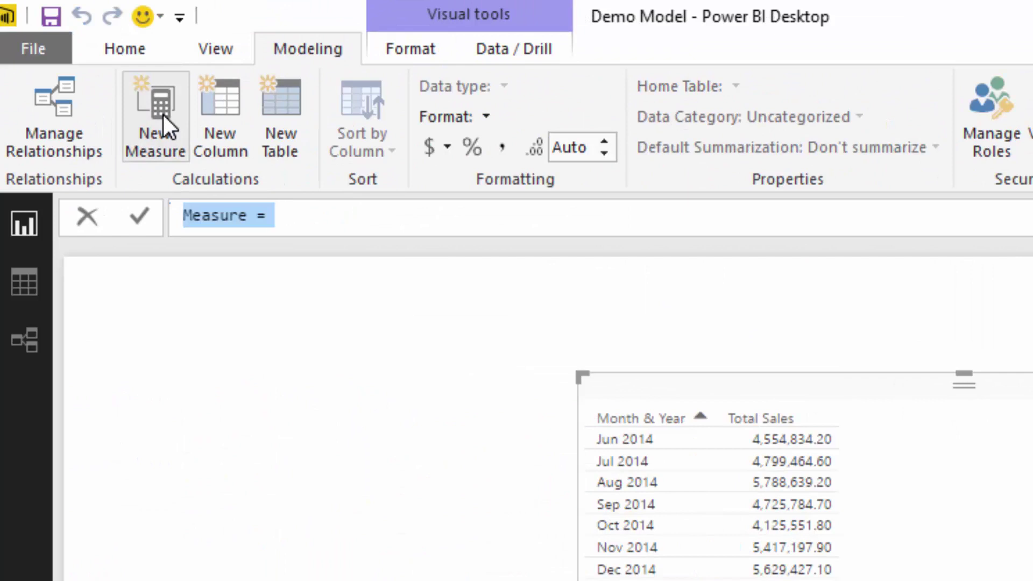
type("Sal")
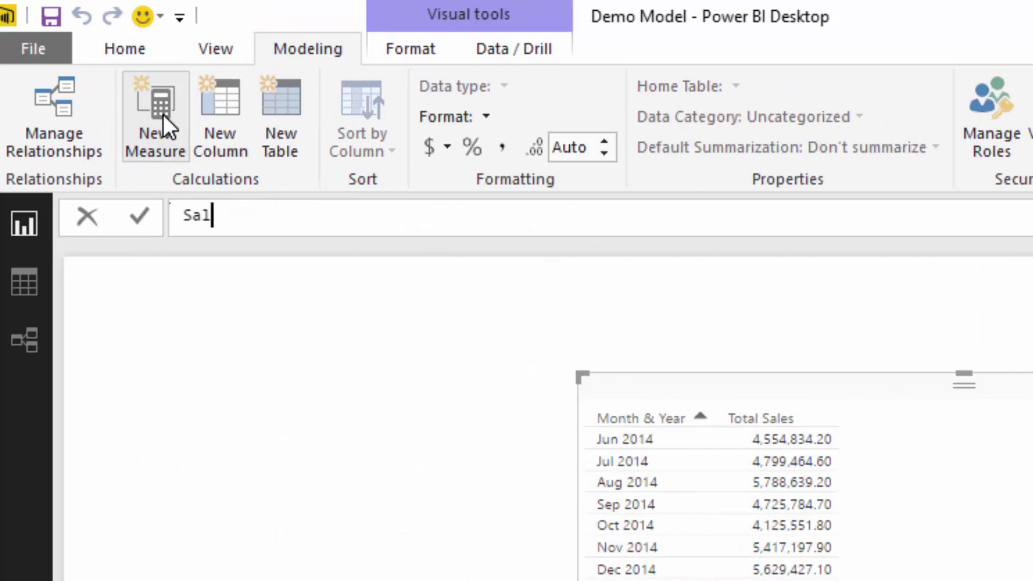
type("es YTD = CA")
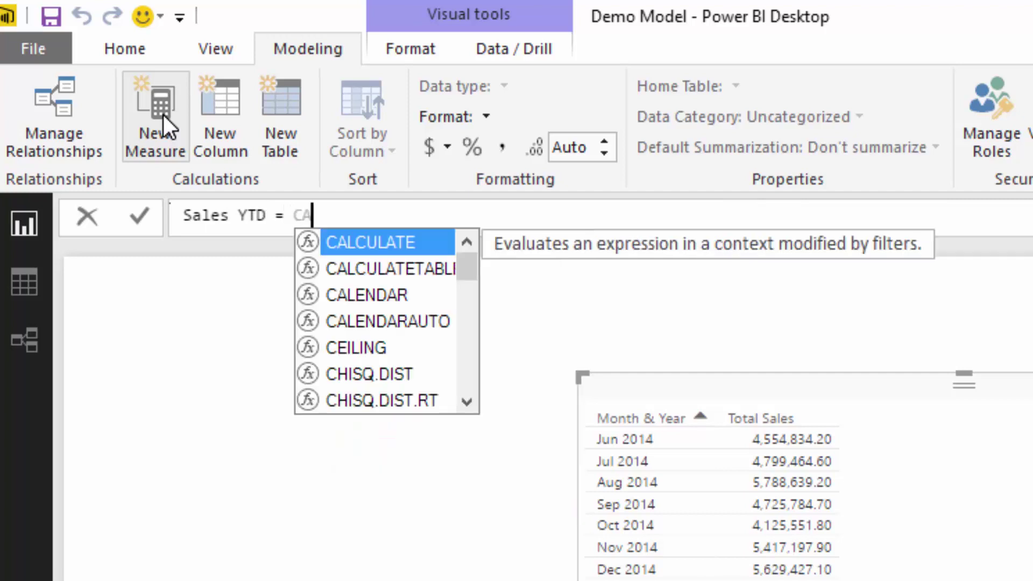
key("Tab")
type("To")
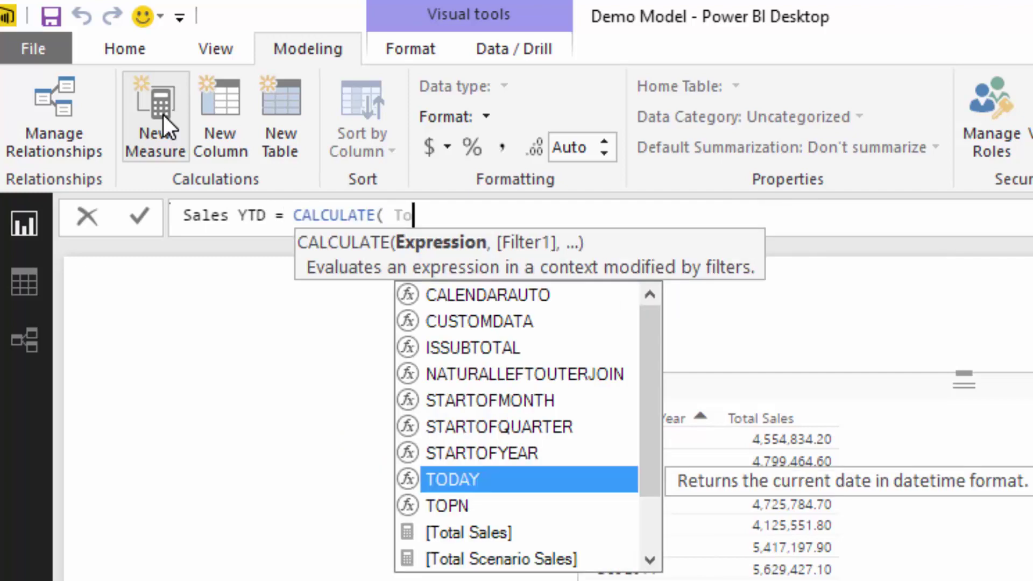
key("Down")
key("Down")
key("Tab")
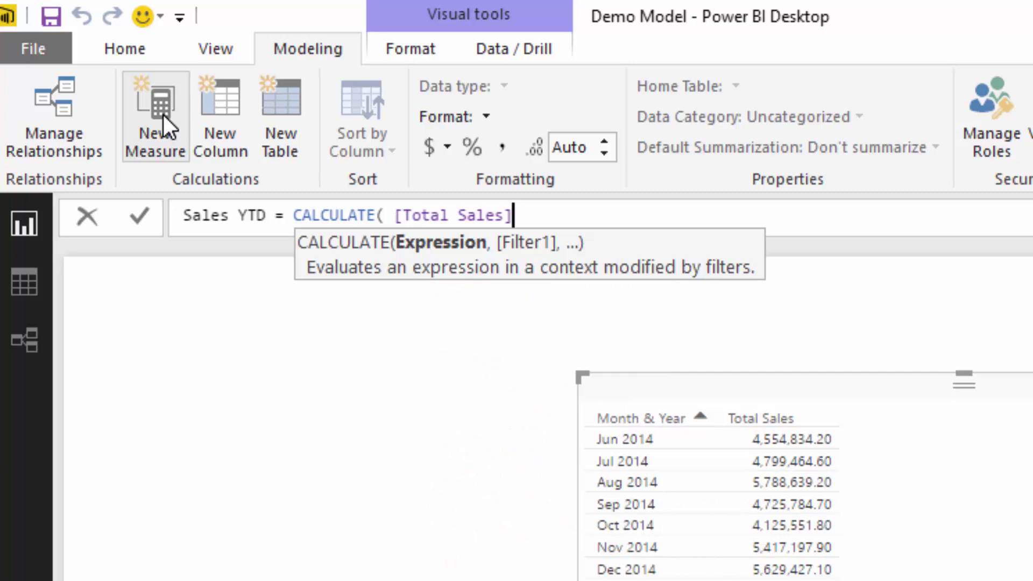
type(",")
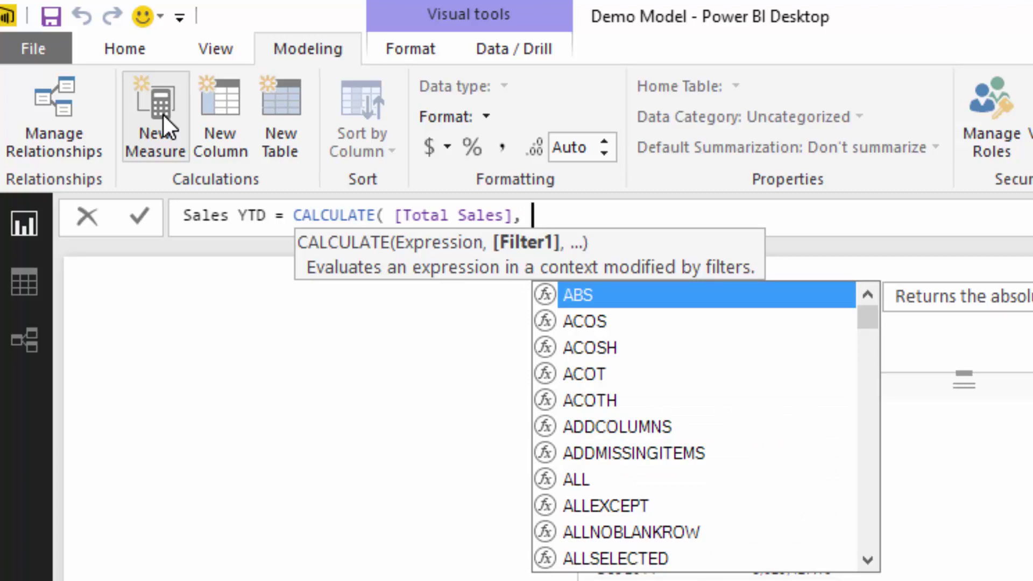
Complete the formula with DATESYTD(Dates[Date])) and close the brackets.
type("YT")
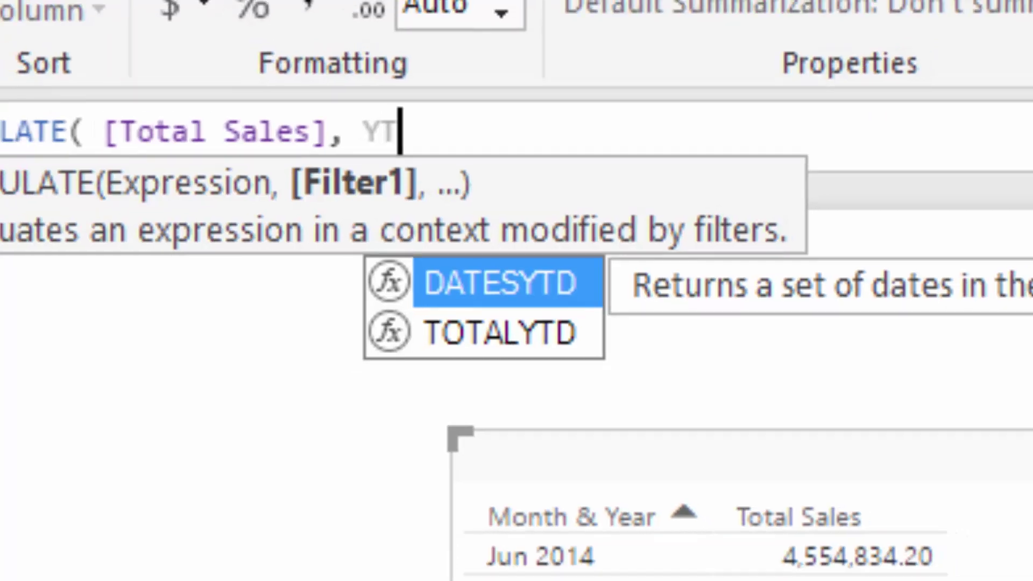
key("Tab")
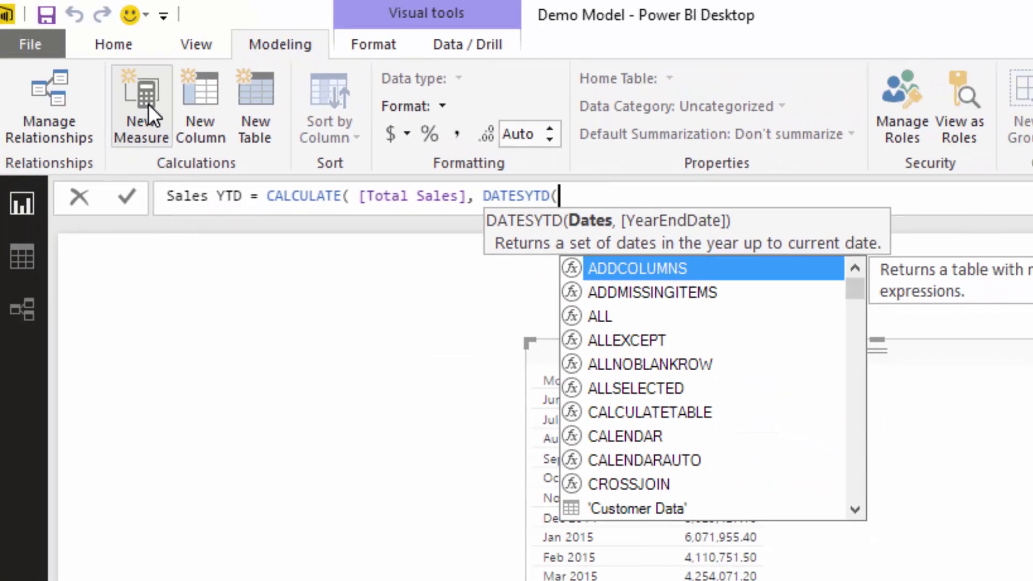
type("Dtae")
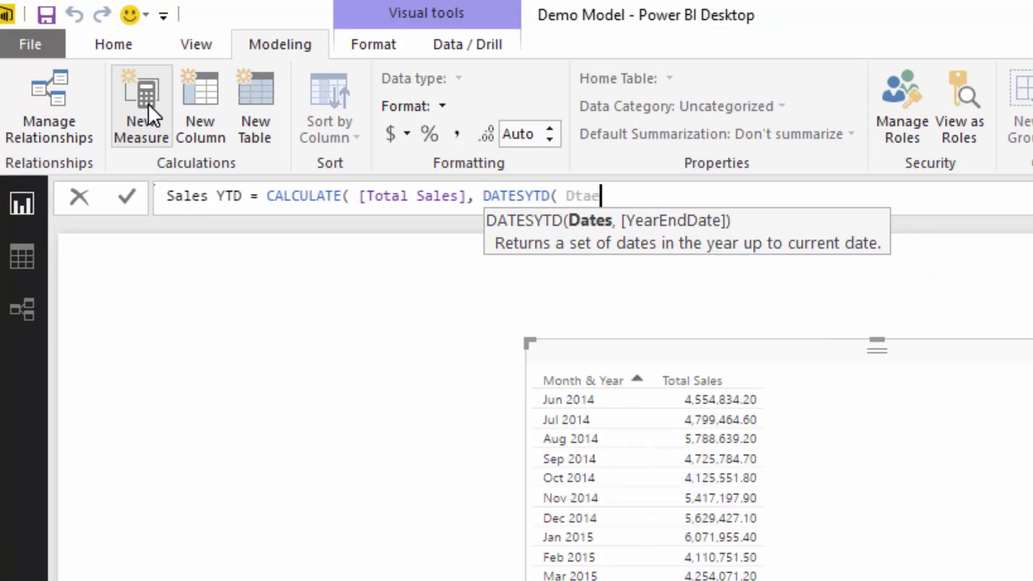
key("BackSpace")
key("BackSpace")
key("BackSpace")
type("ates")
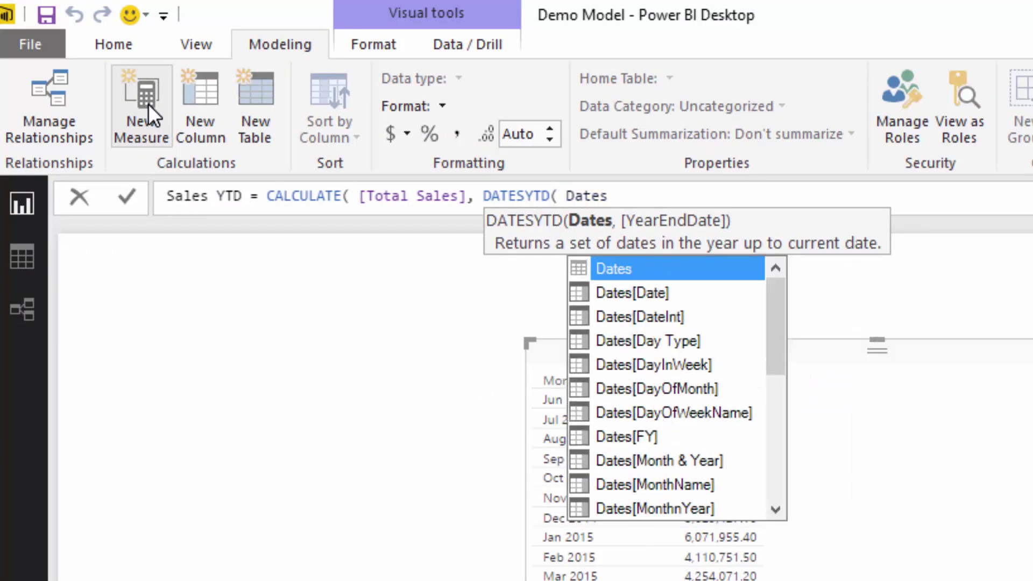
double_click(632, 284)
type(") )")
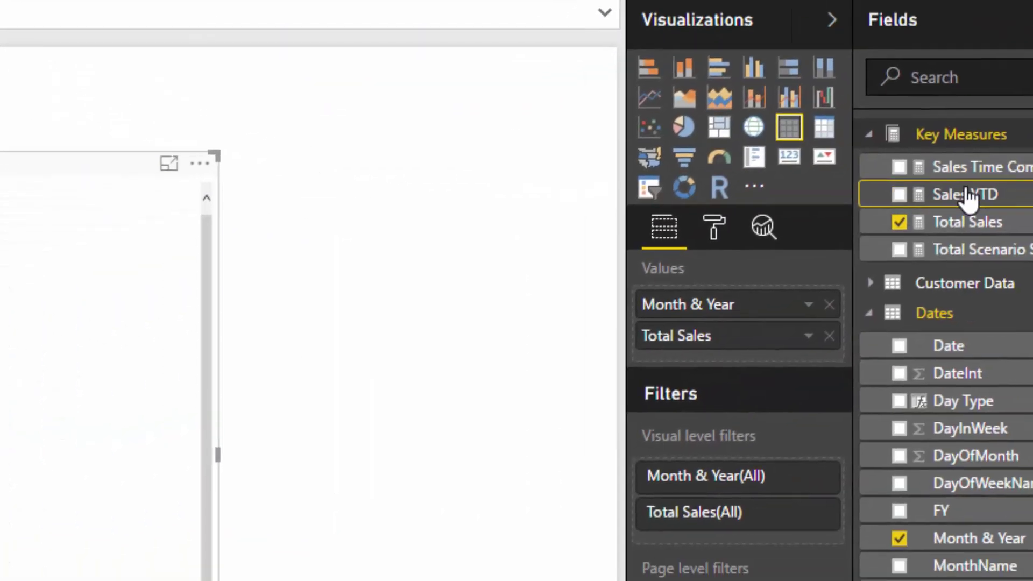
Add Sales YTD as a table column beside Total Sales, totalling 60,137,900.20.
left_click_drag(968, 203, 487, 508)
left_click_drag(457, 264, 456, 271)
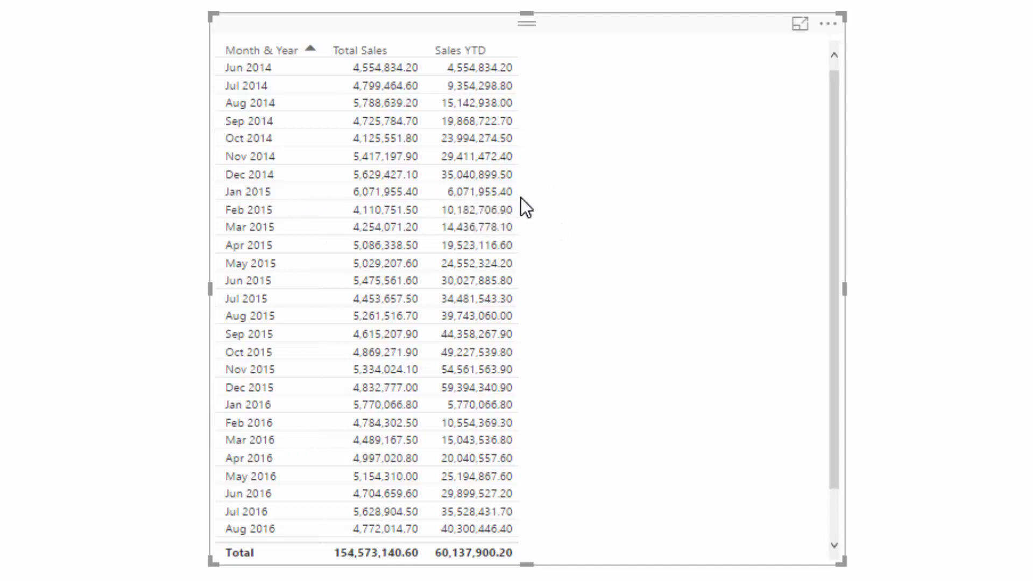
left_click(674, 9)
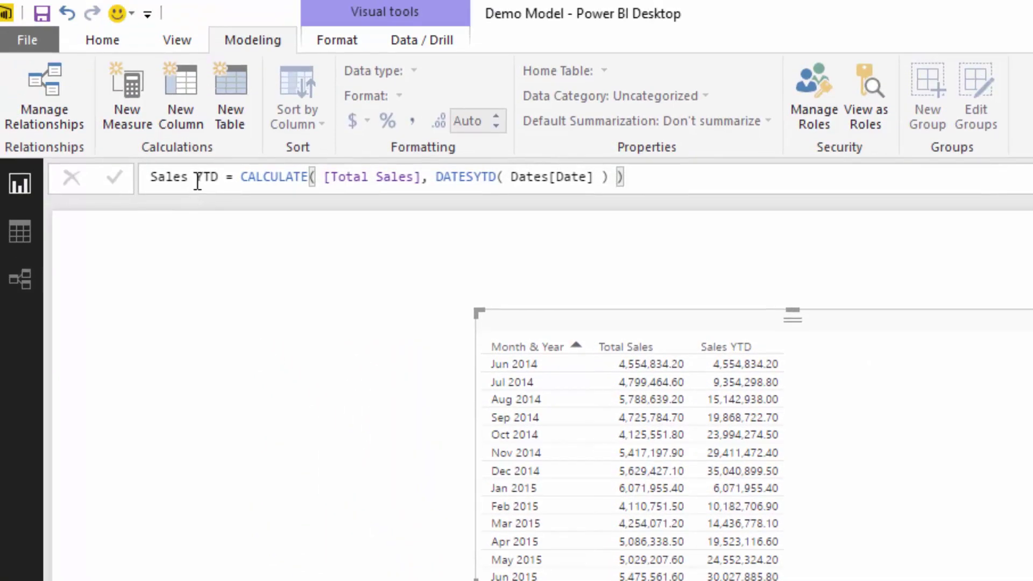
Rename the measure to Sales FYTD and give DATESYTD a "30/6" year-end argument.
left_click(161, 139)
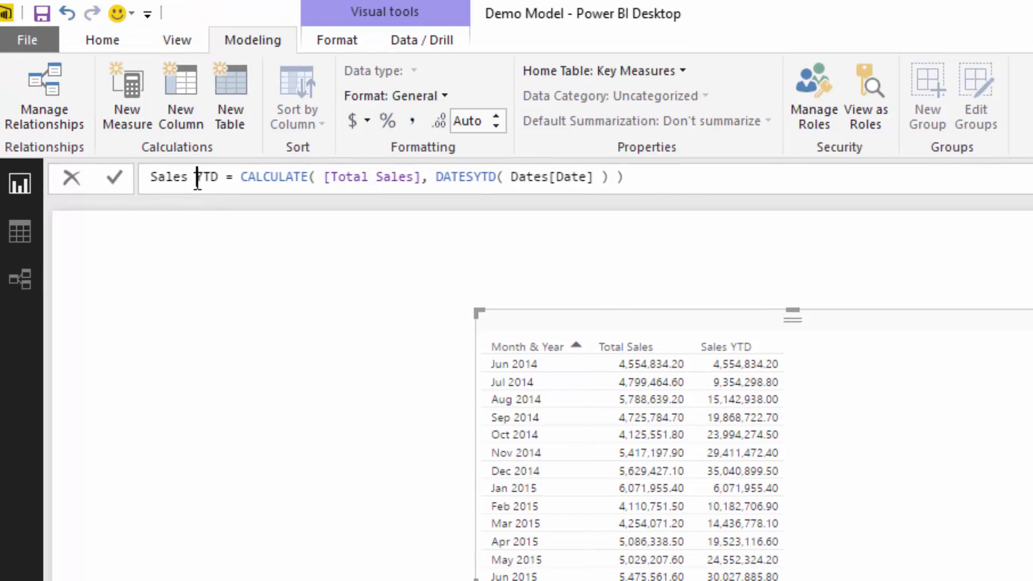
type("F")
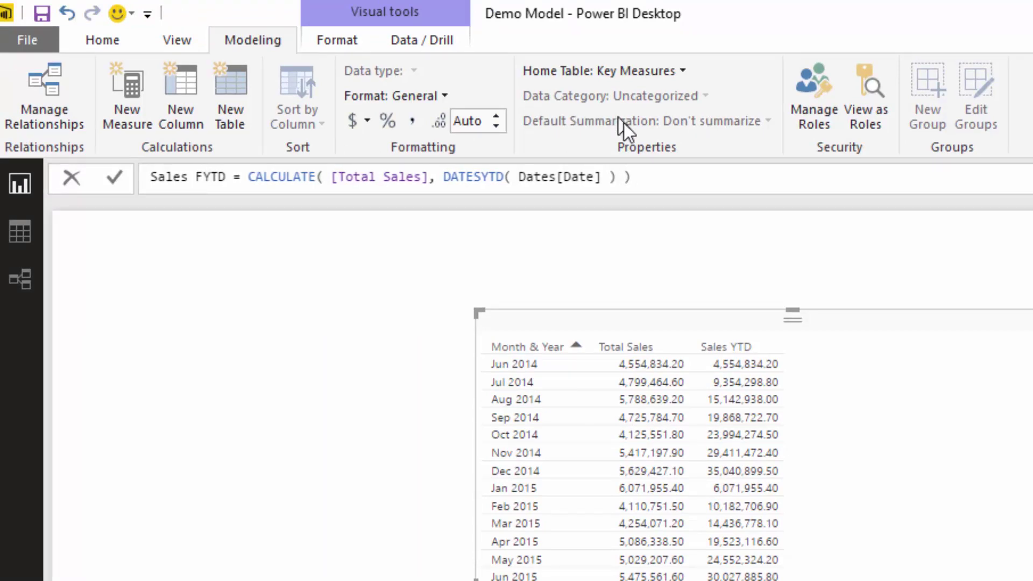
left_click(603, 177)
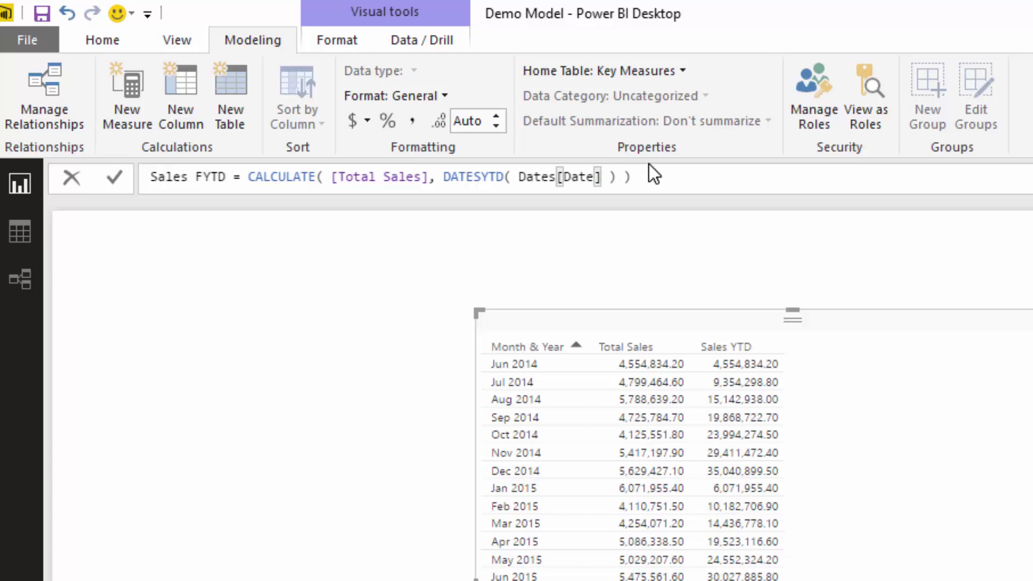
type(",")
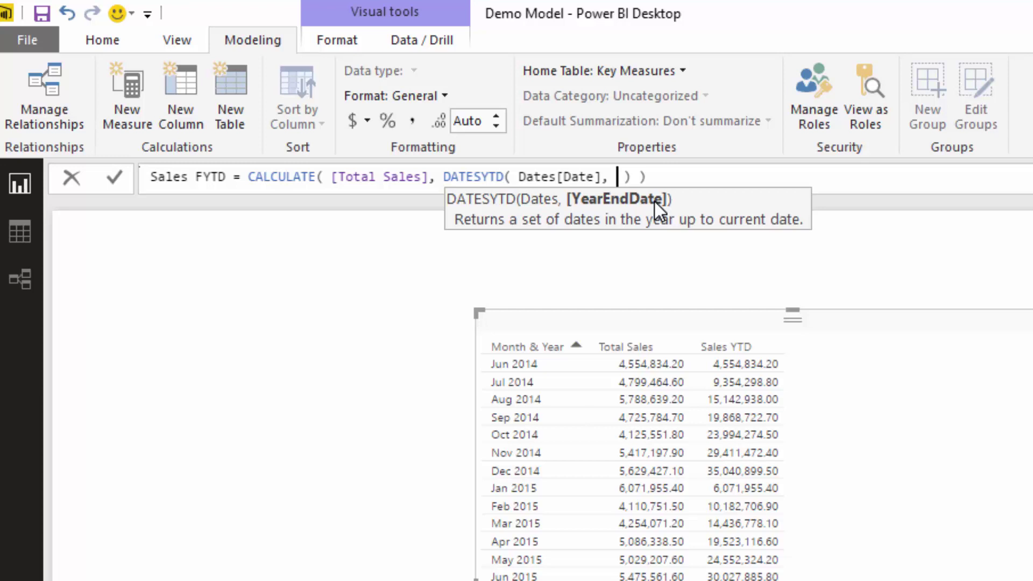
type("\"30/6\"")
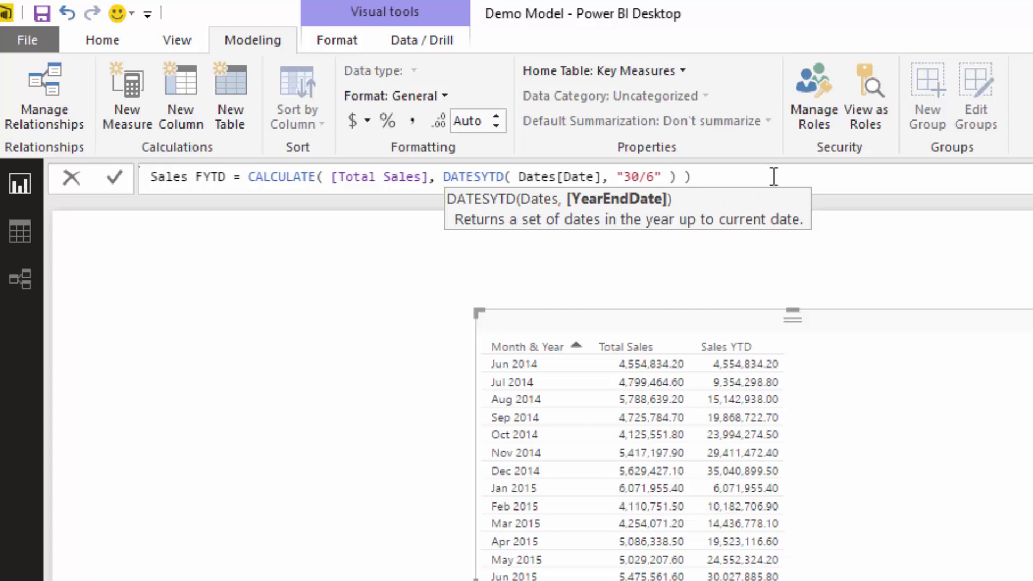
left_click(774, 176)
key("Return")
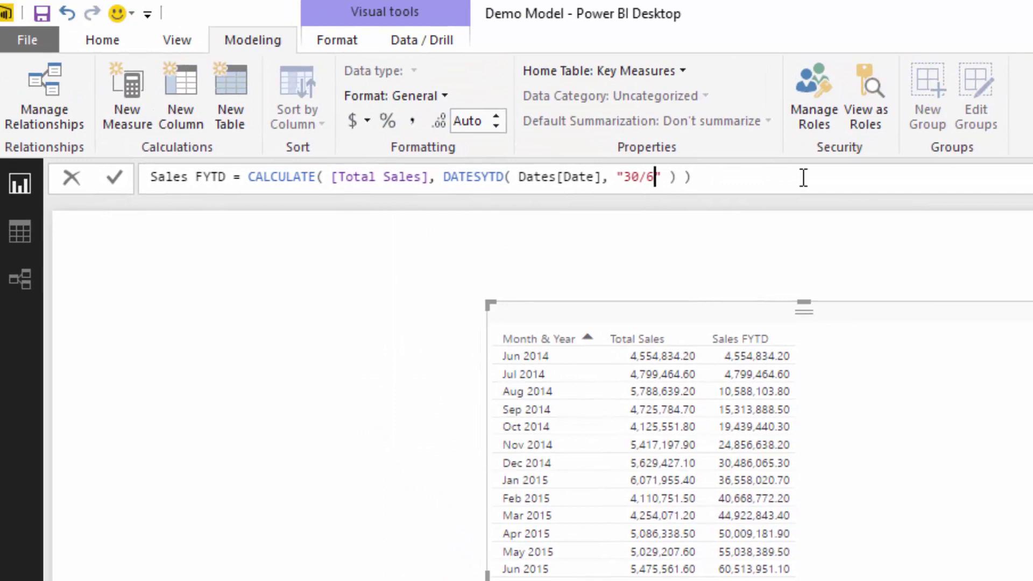
Change the Sales FYTD year-end from "30/6" to "31/3" and commit the formula.
key("BackSpace")
type("3")
key("Left")
key("Left")
key("shift+Left")
type("1")
key("End")
key("Return")
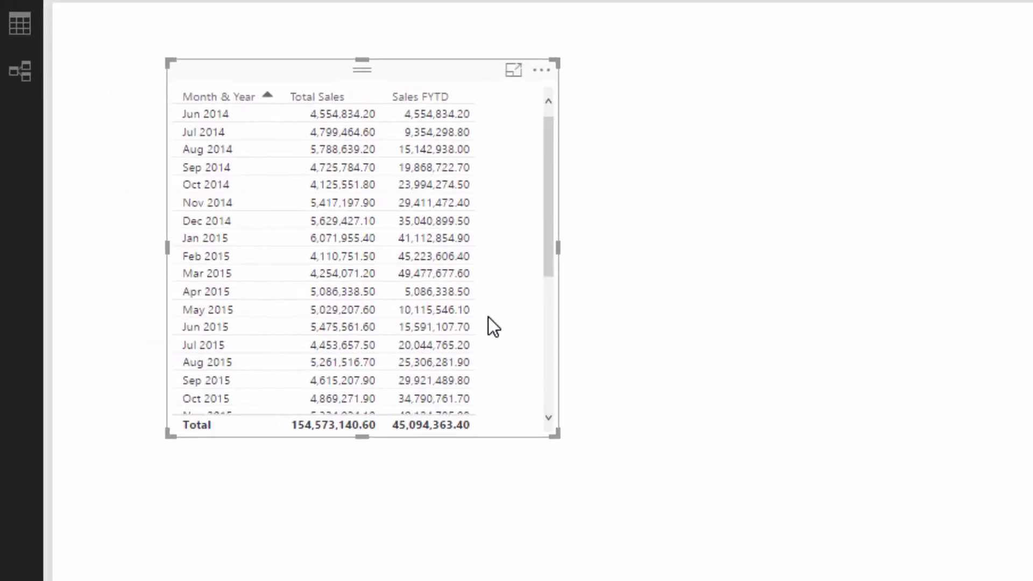
Paste a copy of the table, remove Total Sales, and make it an enlarged Sales FYTD area chart.
key("ctrl+v")
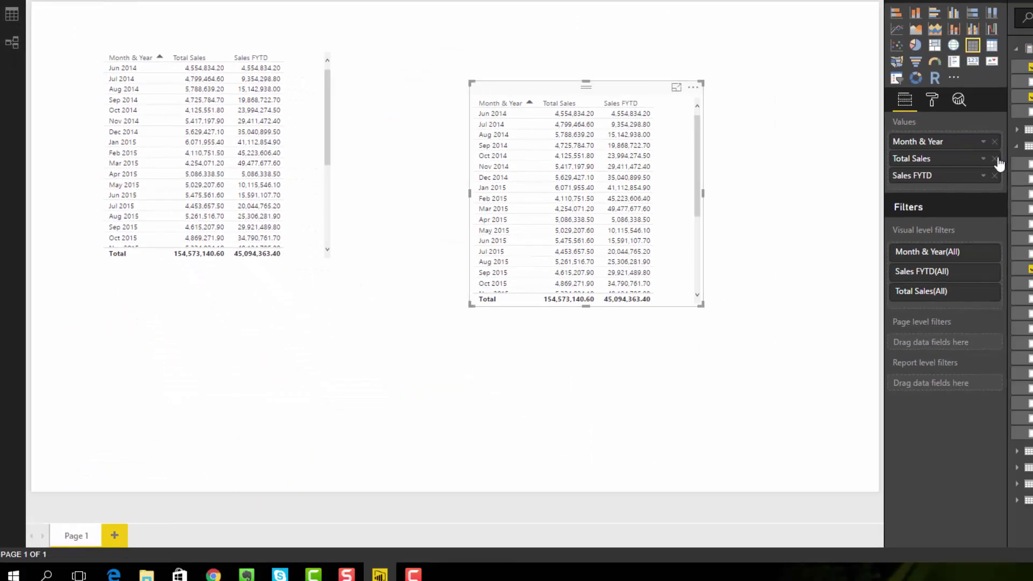
left_click(995, 160)
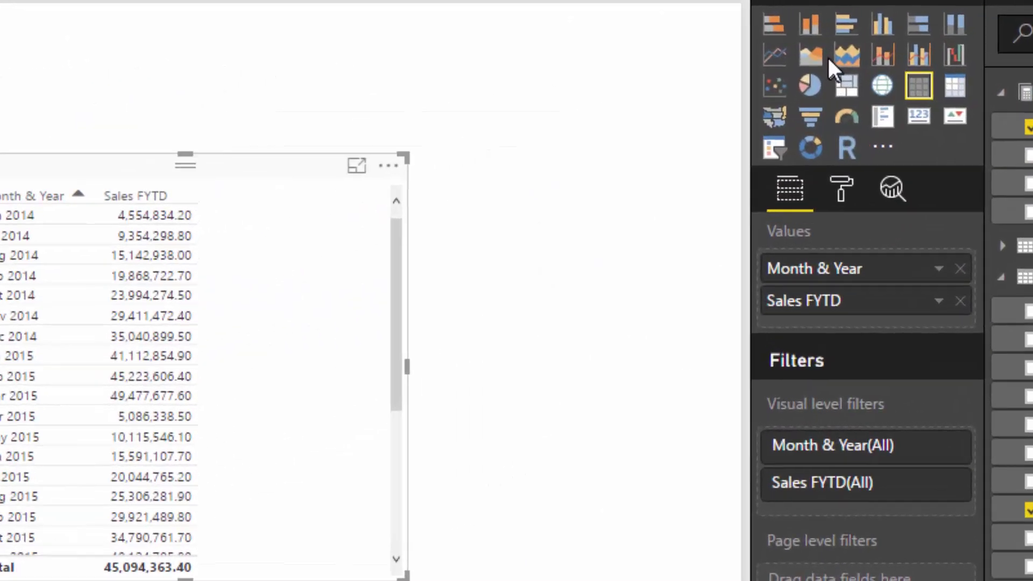
left_click(798, 63)
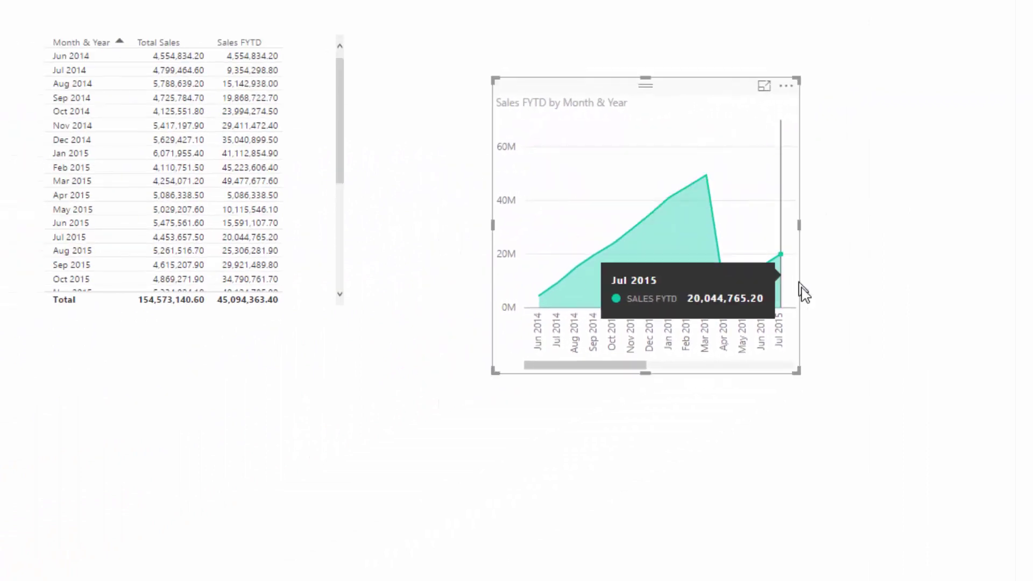
left_click_drag(797, 371, 1008, 359)
left_click_drag(810, 97, 737, 138)
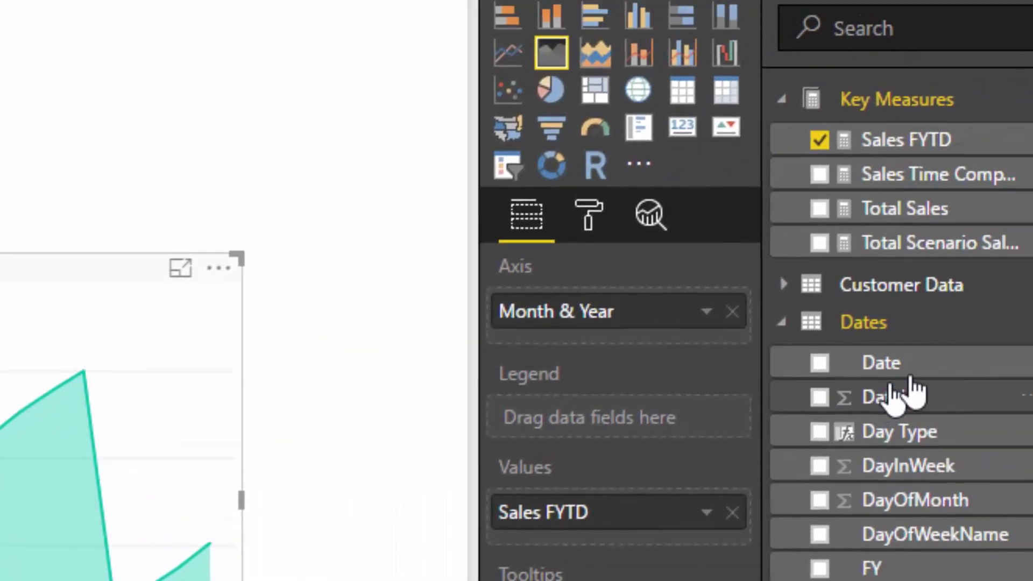
Replace Month & Year on the area chart's axis with plain Dates[Date] instead of the date hierarchy.
left_click_drag(883, 363, 742, 329)
left_click(707, 319)
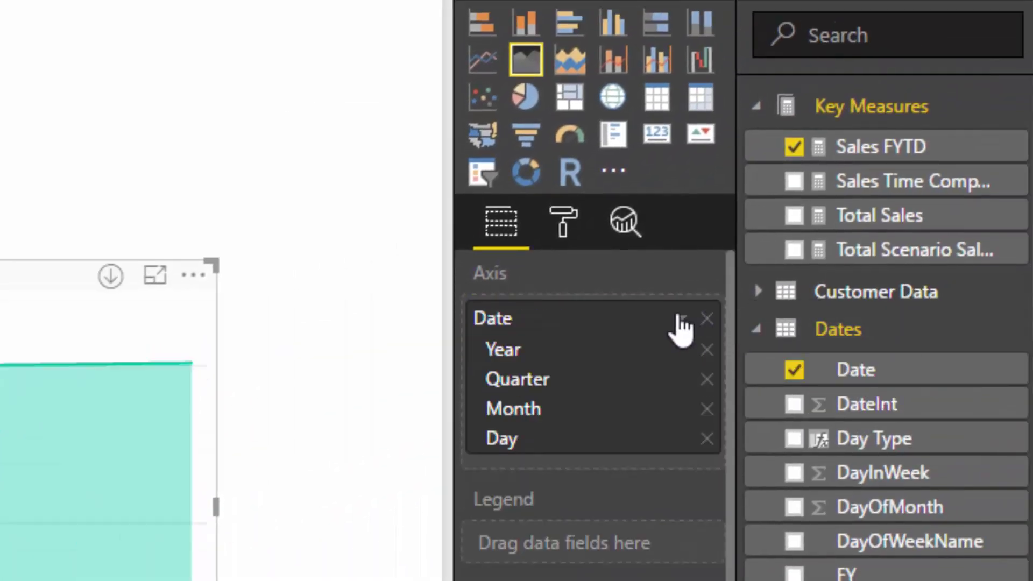
left_click(682, 318)
left_click(733, 415)
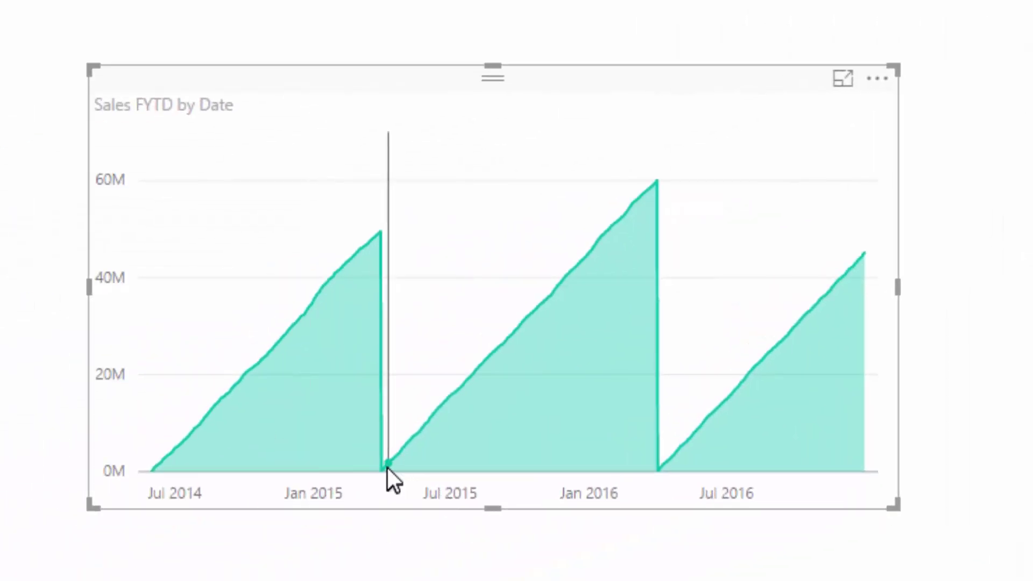
mouse_move(388, 467)
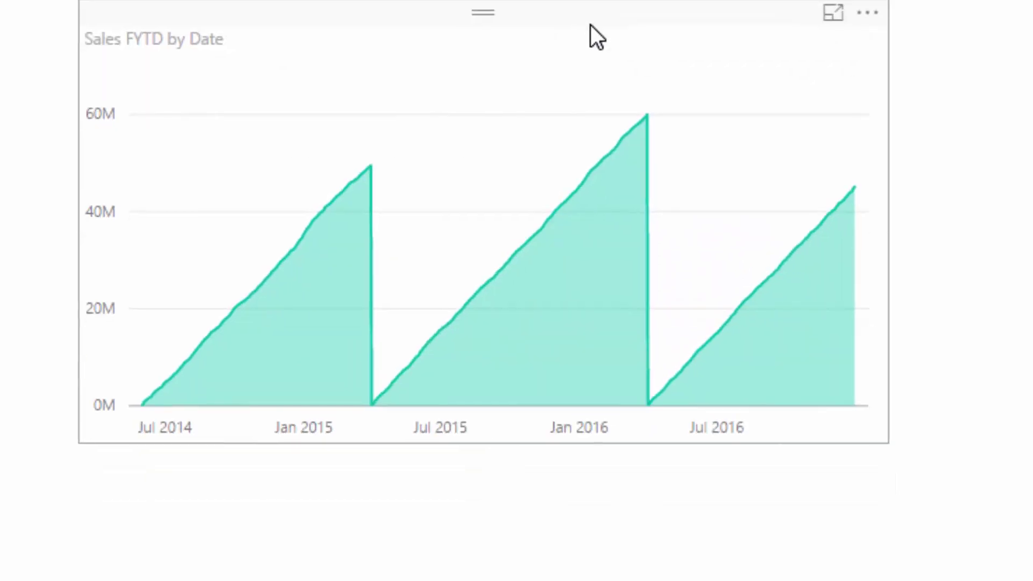
left_click(590, 24)
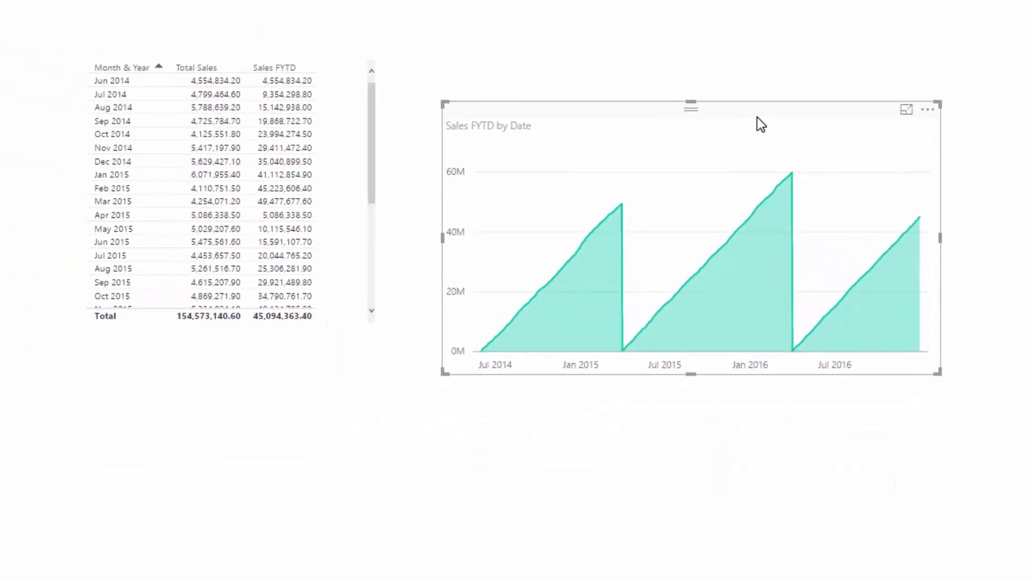